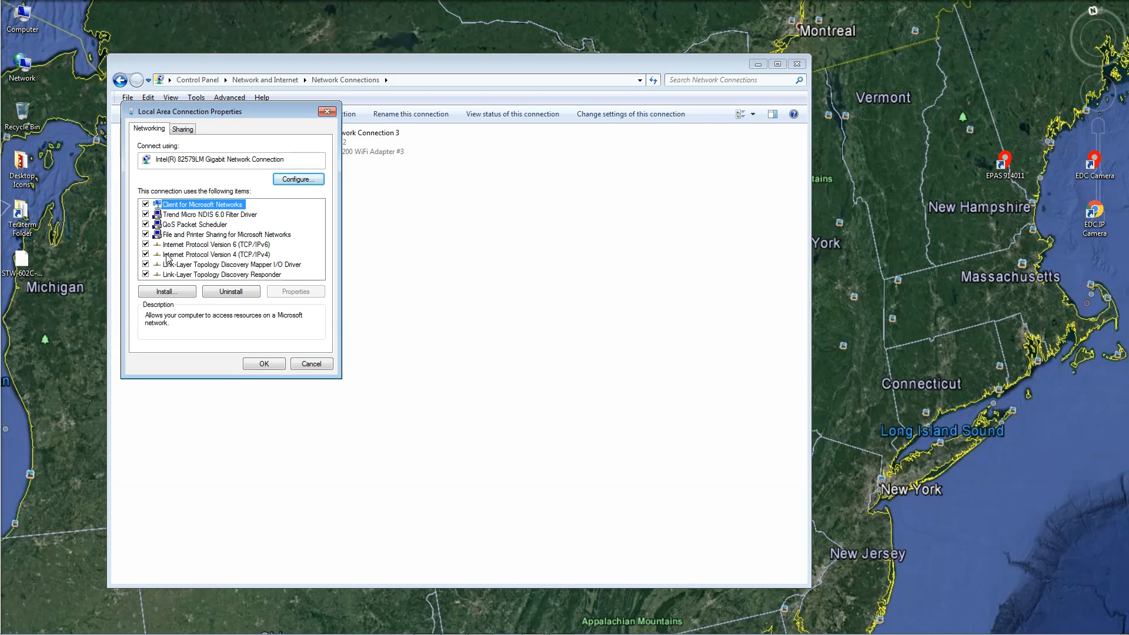
Step: Change the wired adapter's IPv4 address to 10.0.50.101, confirm, and close the network windows
{"action": "left_click", "coordinate": [167, 254]}
{"action": "left_click", "coordinate": [297, 292]}
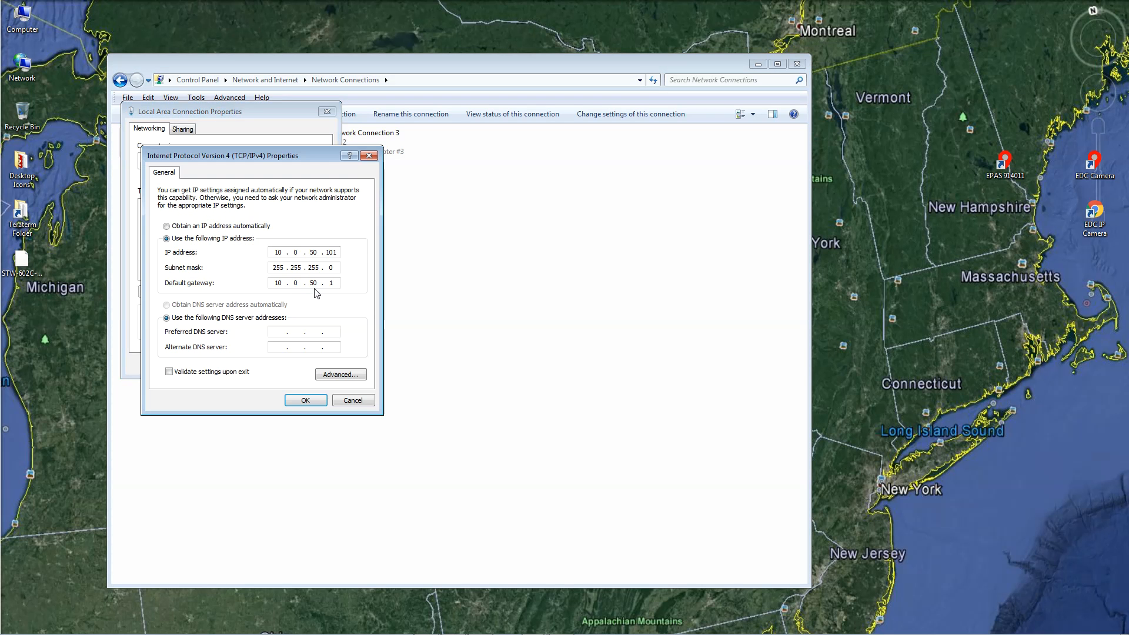
{"action": "left_click", "coordinate": [335, 254]}
{"action": "key", "text": "BackSpace"}
{"action": "type", "text": "1"}
{"action": "key", "text": "BackSpace"}
{"action": "left_click", "coordinate": [305, 400]}
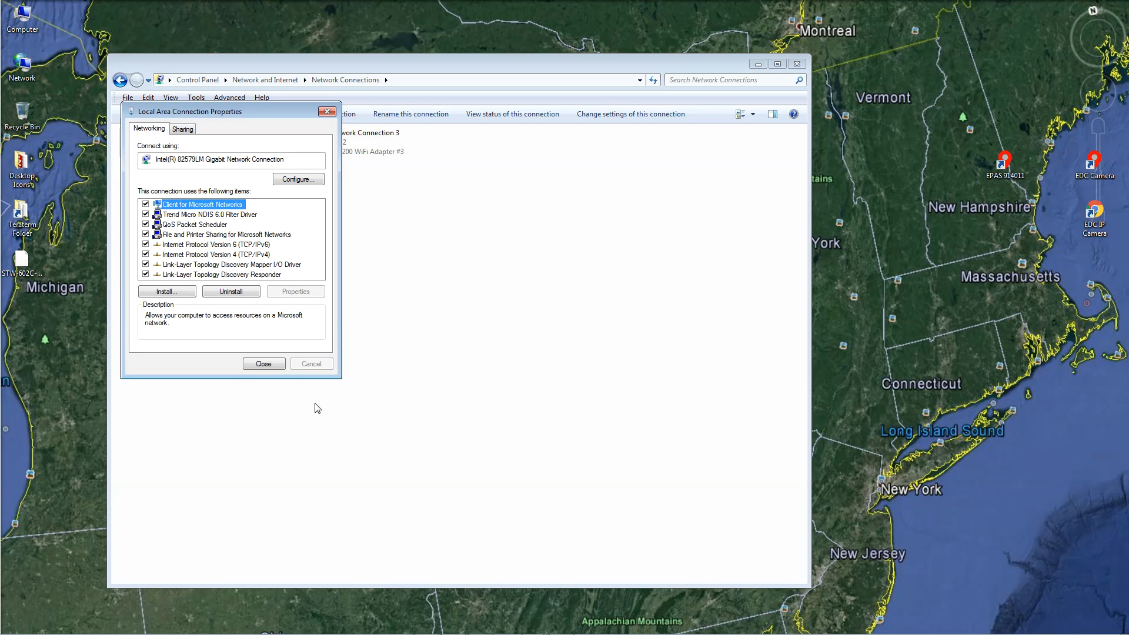
{"action": "left_click", "coordinate": [270, 364]}
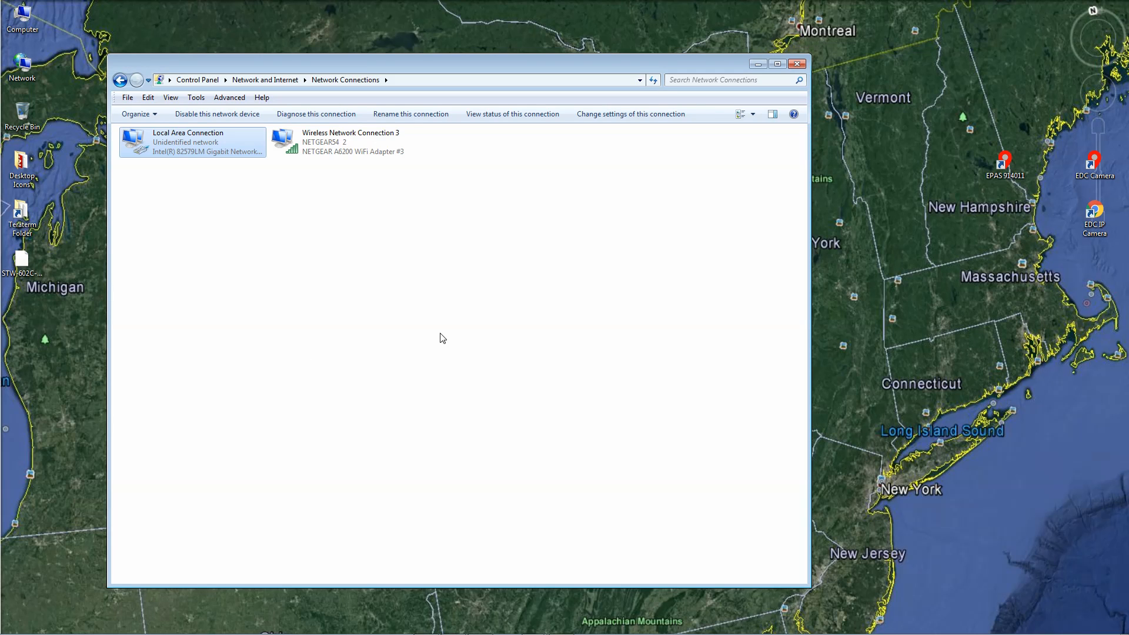
{"action": "key", "text": "alt+F4"}
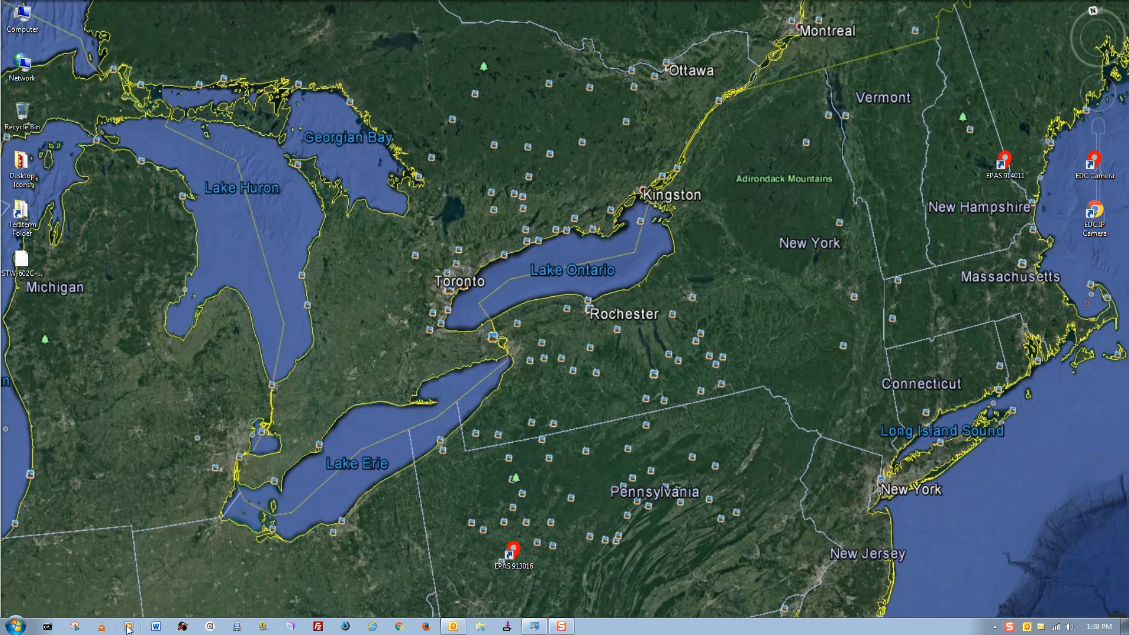
Step: In an administrator Command Prompt, ping 10.0.50.100
{"action": "left_click", "coordinate": [47, 627]}
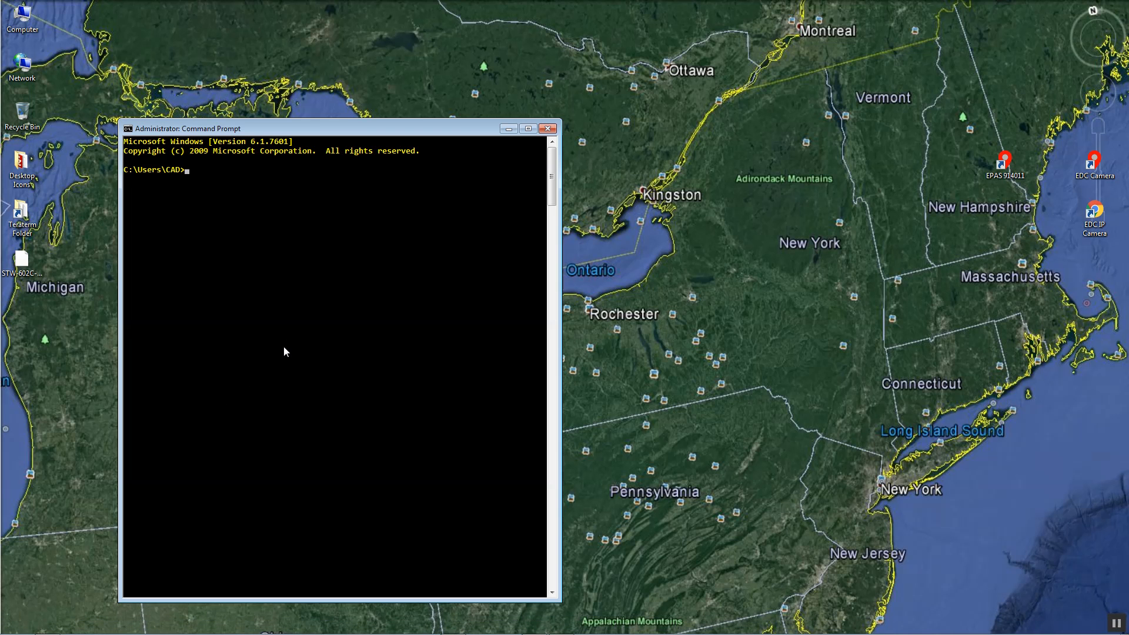
{"action": "type", "text": "ping 10.0.50.100"}
{"action": "key", "text": "Return"}
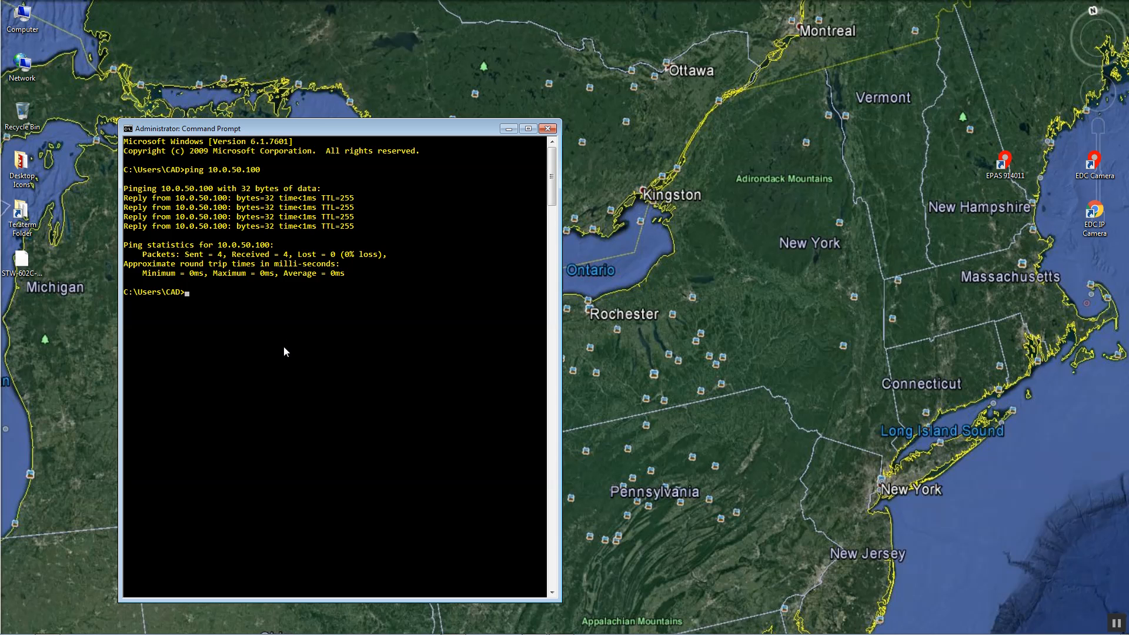
Step: Launch Firefox with a fresh tab, closing the stalled connecting tab
{"action": "type", "text": "fire"}
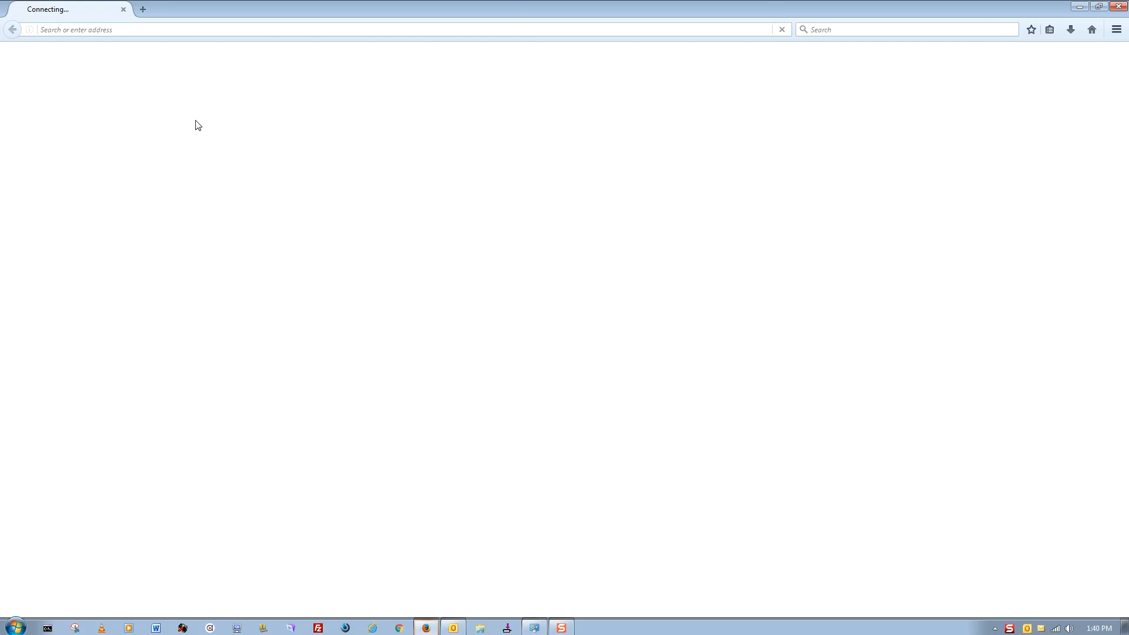
{"action": "left_click", "coordinate": [142, 9]}
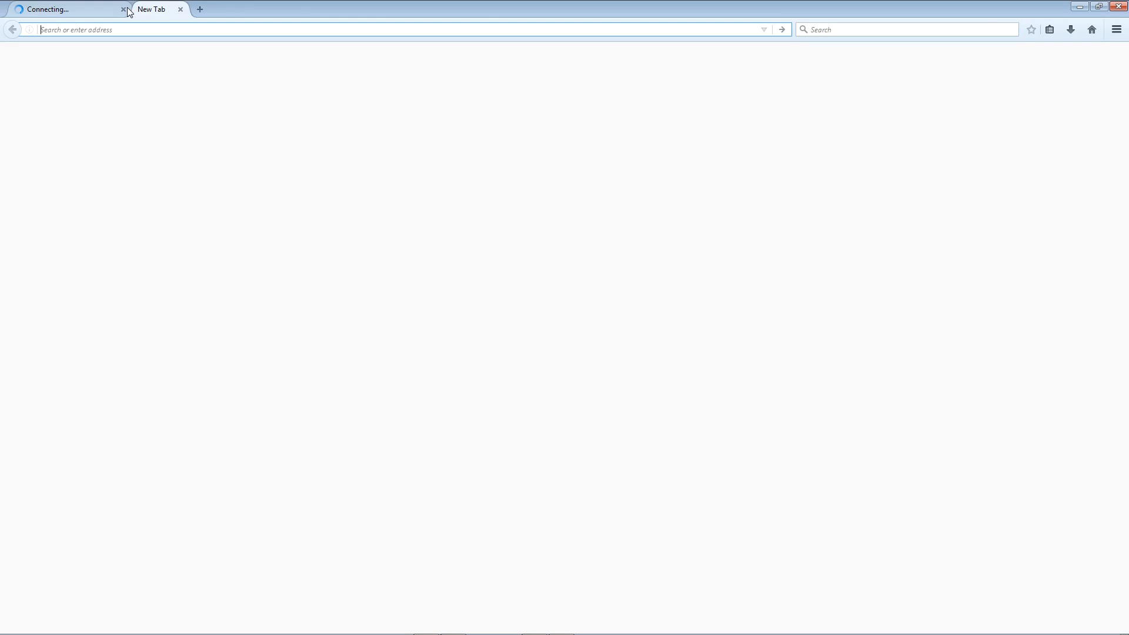
{"action": "left_click", "coordinate": [123, 9]}
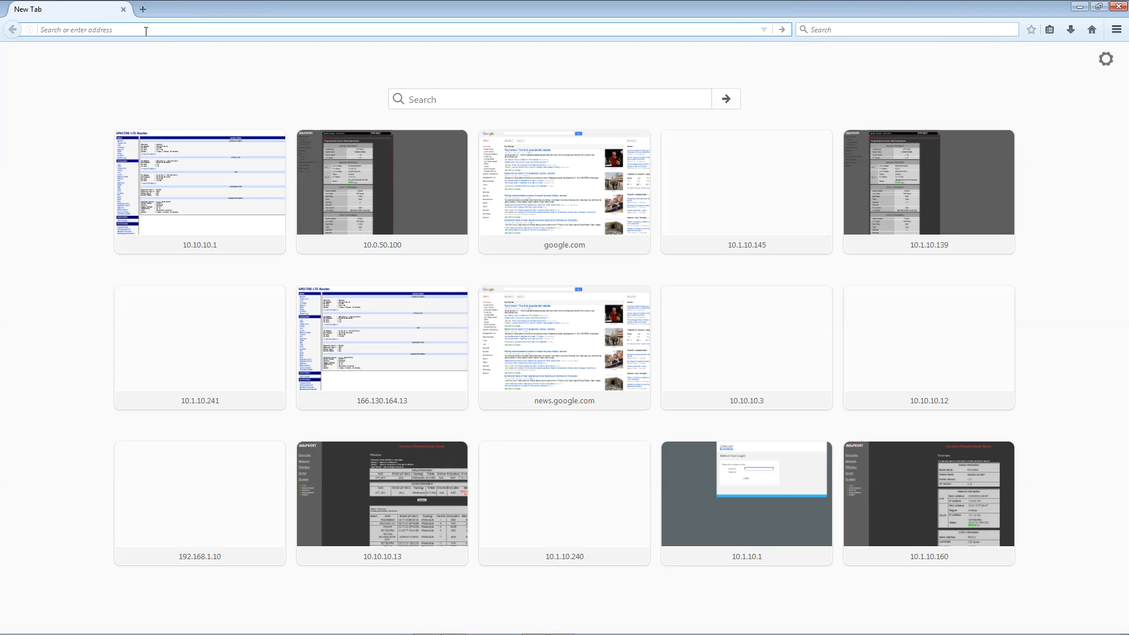
Step: Browse to 10.0.50.100, log in as admin with a blank password, and open Network Settings
{"action": "type", "text": "10."}
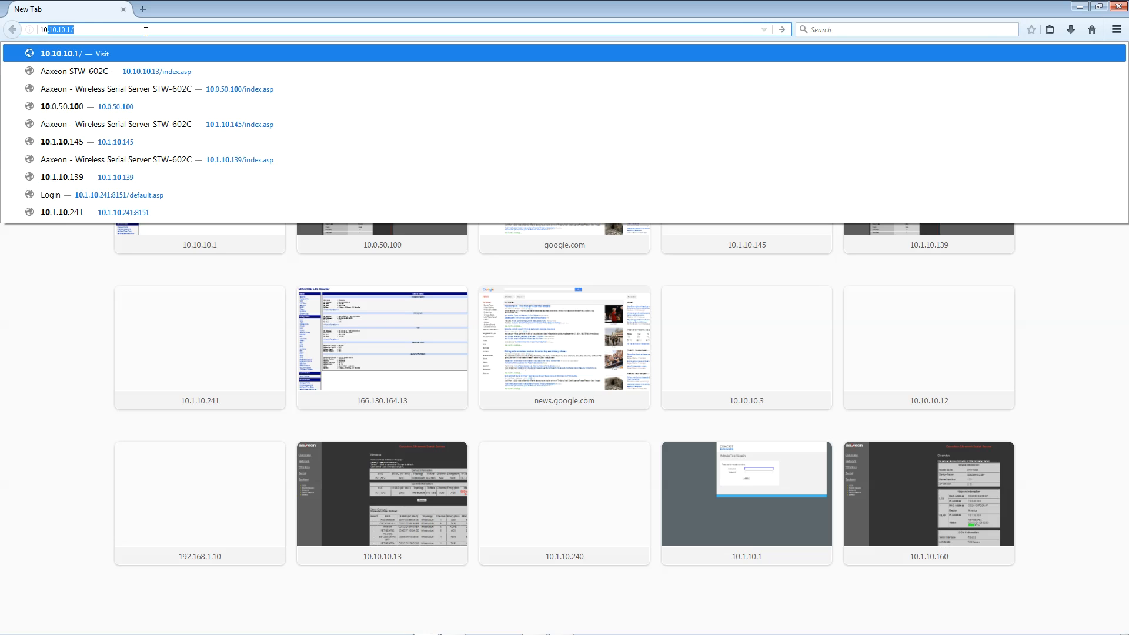
{"action": "type", "text": "0.50.10"}
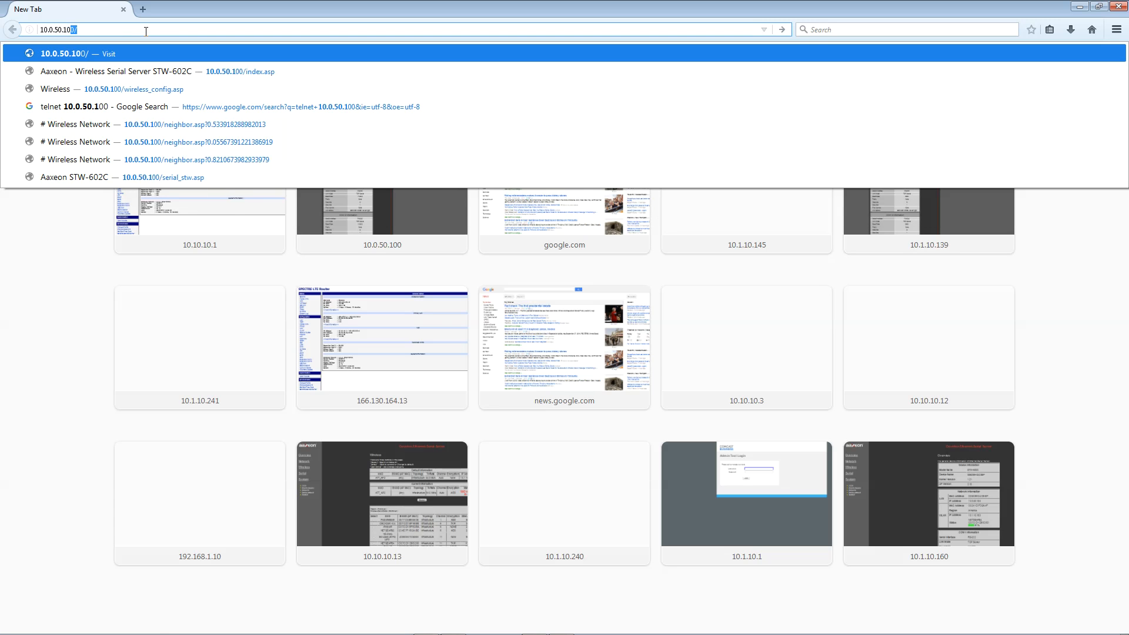
{"action": "key", "text": "Return"}
{"action": "type", "text": "admin"}
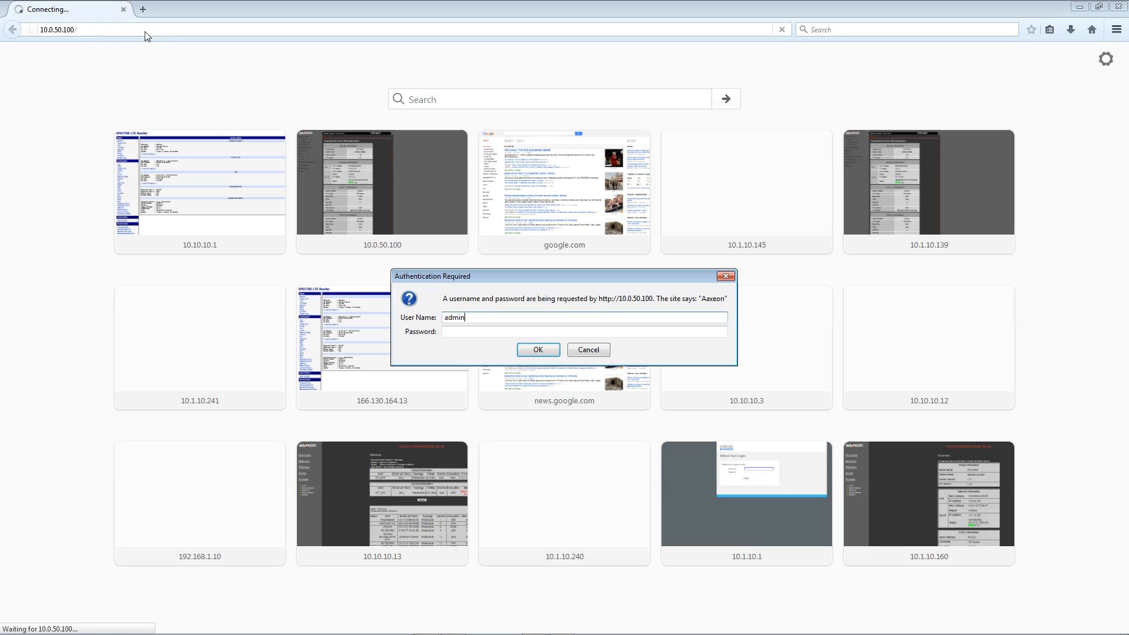
{"action": "key", "text": "Return"}
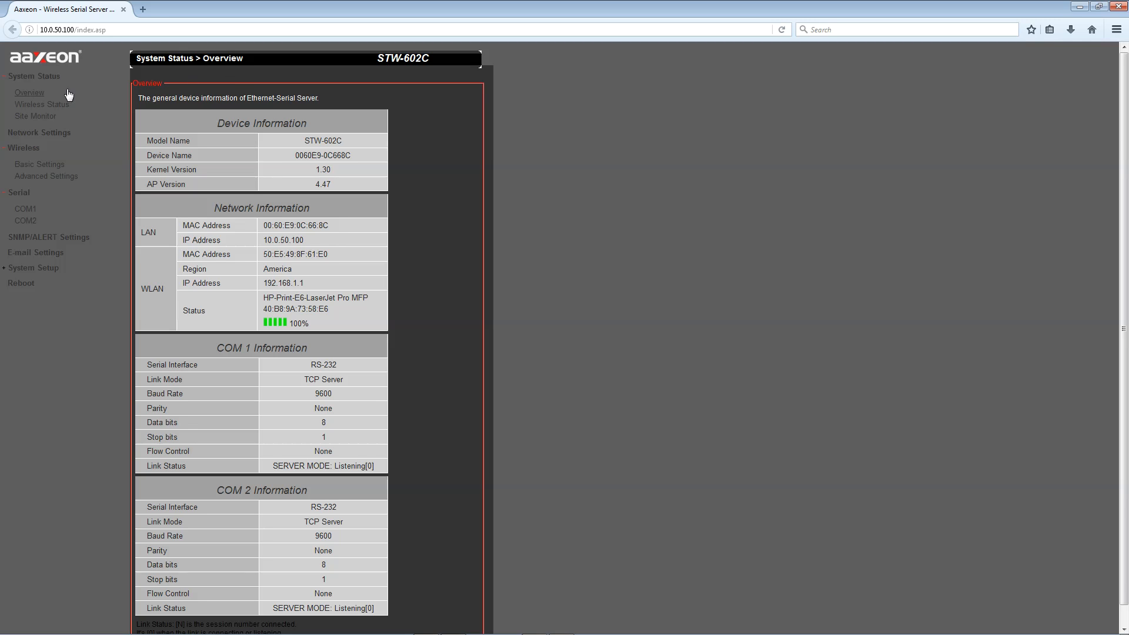
{"action": "left_click", "coordinate": [44, 134]}
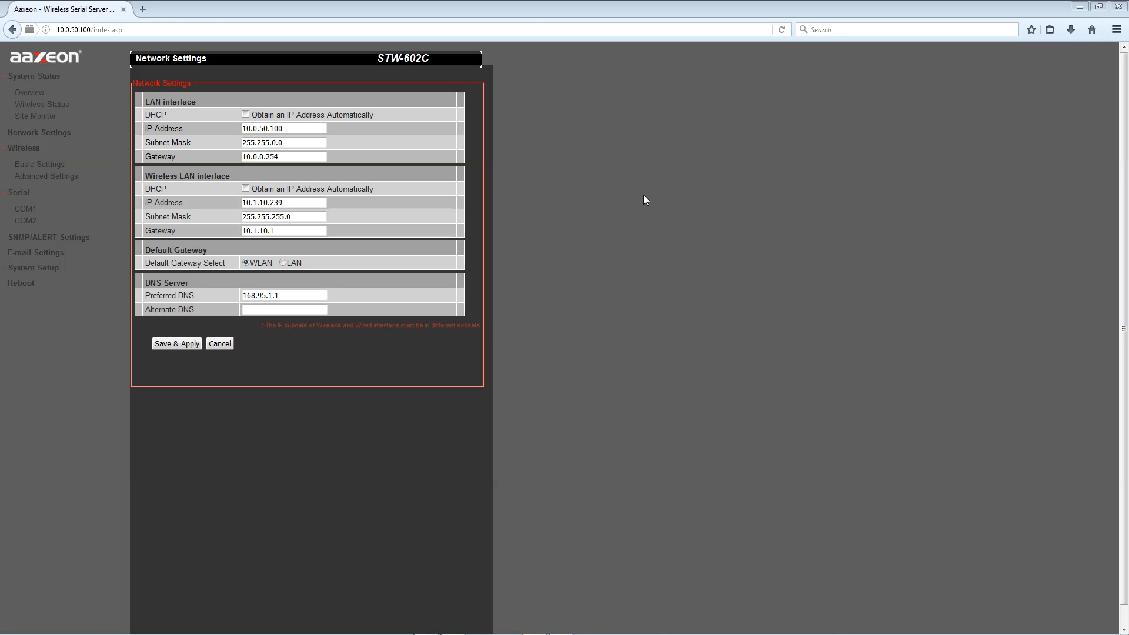
Step: After reviewing the LAN and wireless settings, go to Wireless > Basic Settings
{"action": "left_click", "coordinate": [32, 169]}
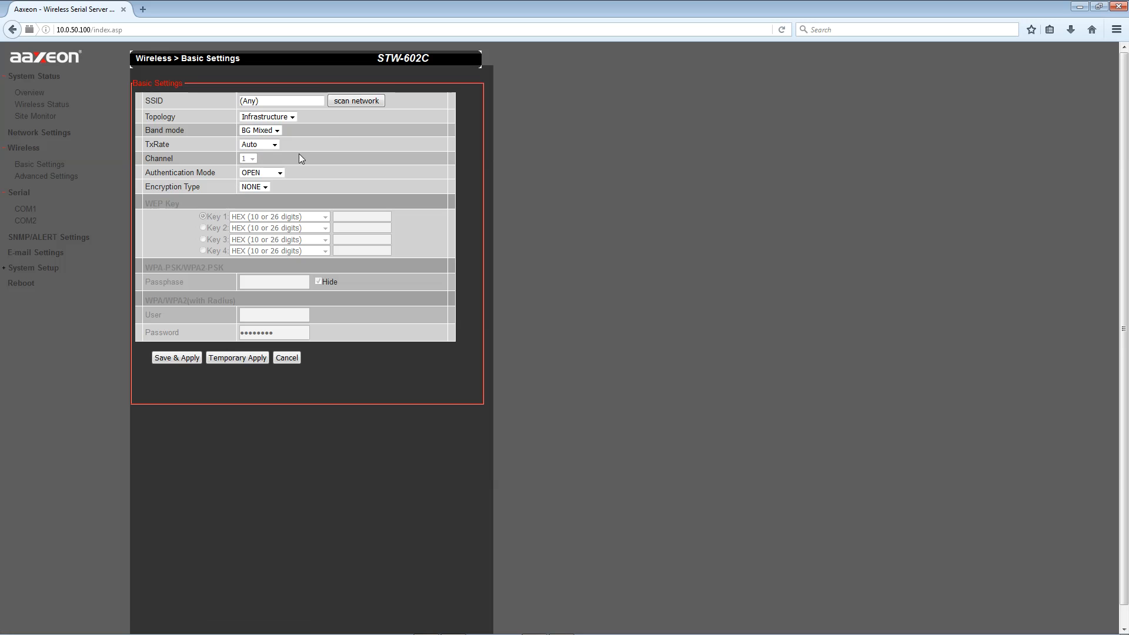
Step: Scan for wireless networks and connect the device to NETGEAR54
{"action": "left_click", "coordinate": [366, 101]}
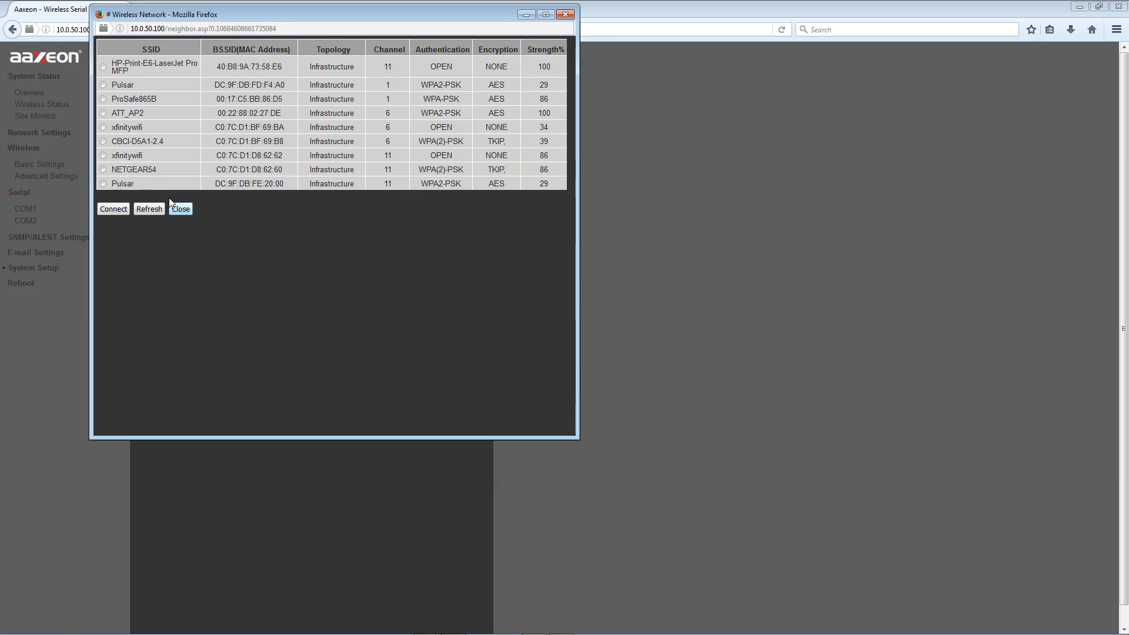
{"action": "left_click", "coordinate": [103, 169]}
{"action": "left_click", "coordinate": [114, 208]}
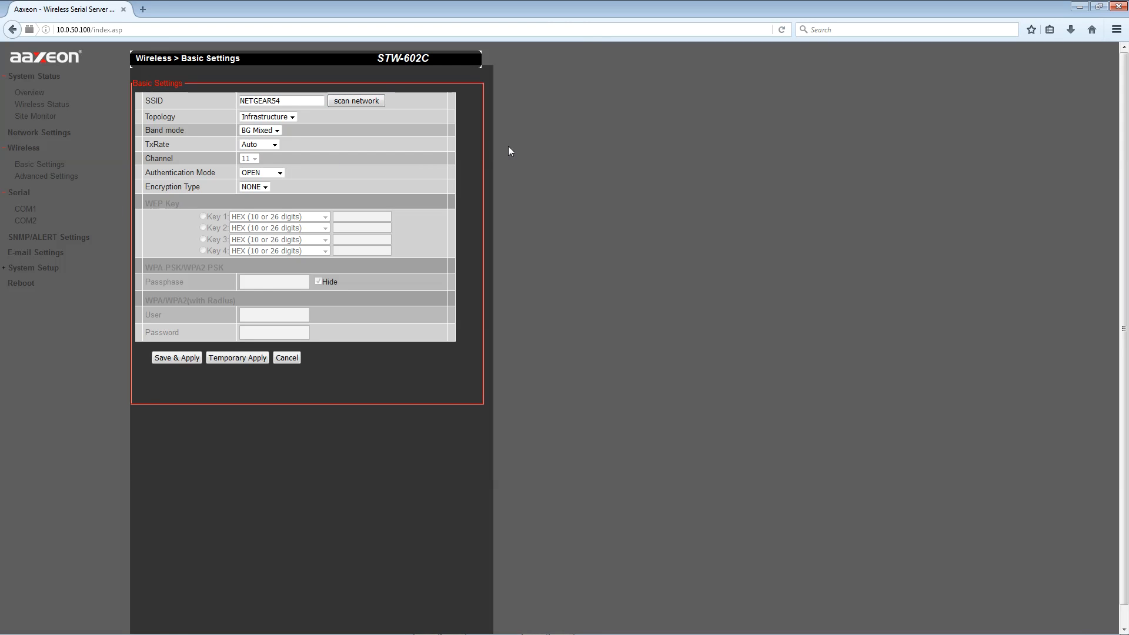
Step: Set WPA2-PSK authentication with AES encryption, paste the passphrase, and Save & Apply
{"action": "left_click", "coordinate": [259, 172]}
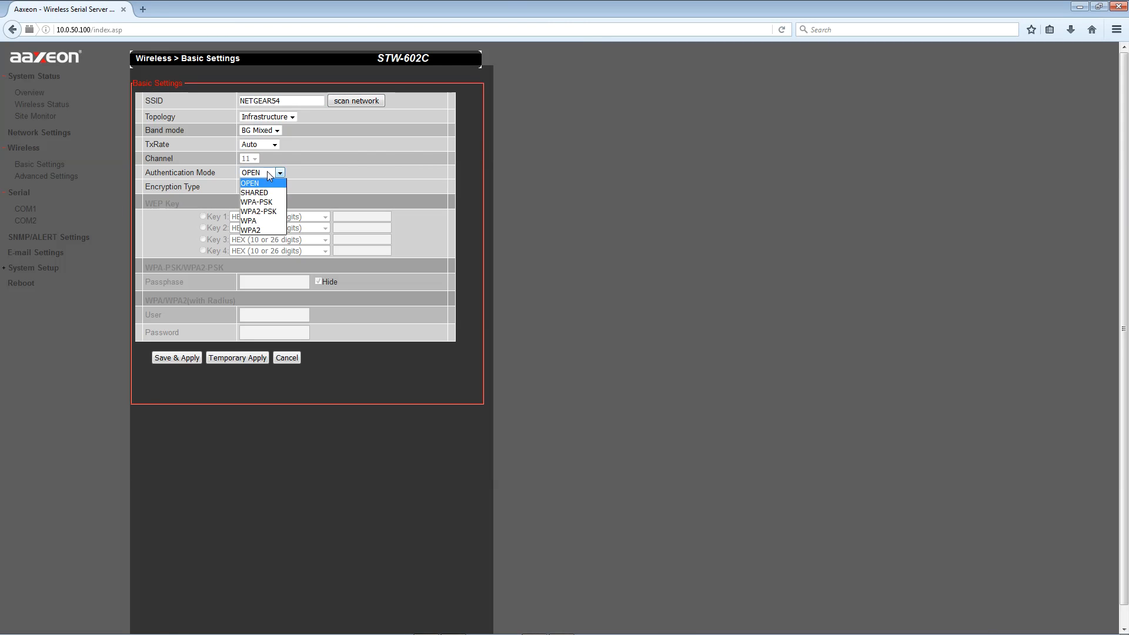
{"action": "left_click", "coordinate": [260, 213]}
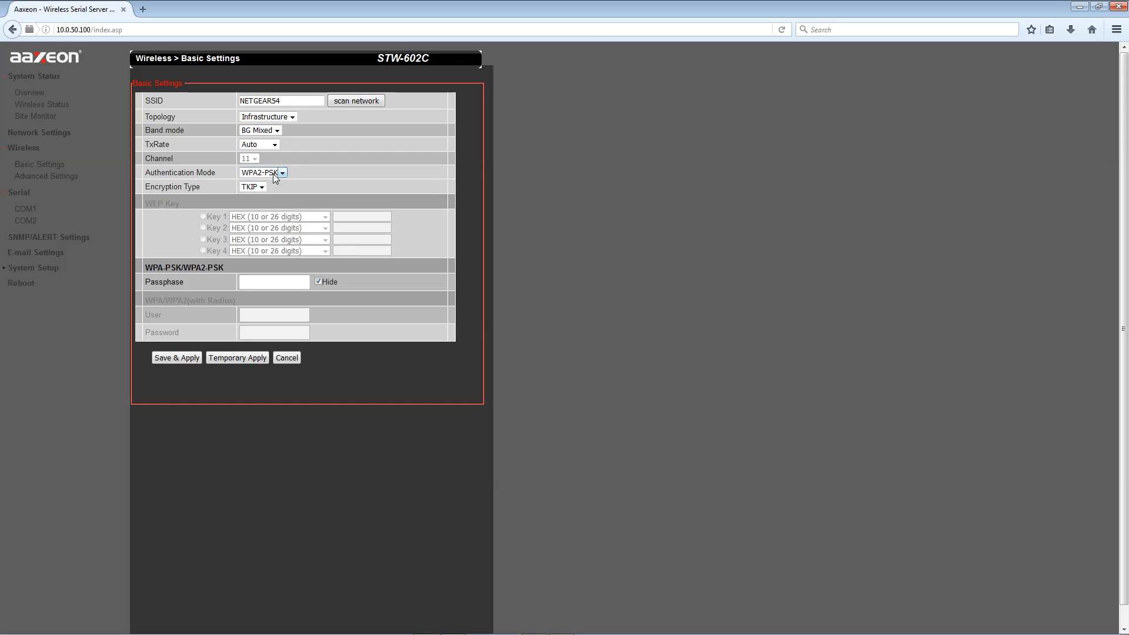
{"action": "left_click", "coordinate": [262, 186]}
{"action": "left_click", "coordinate": [250, 206]}
{"action": "left_click", "coordinate": [280, 281]}
{"action": "key", "text": "ctrl+v"}
{"action": "left_click", "coordinate": [176, 358]}
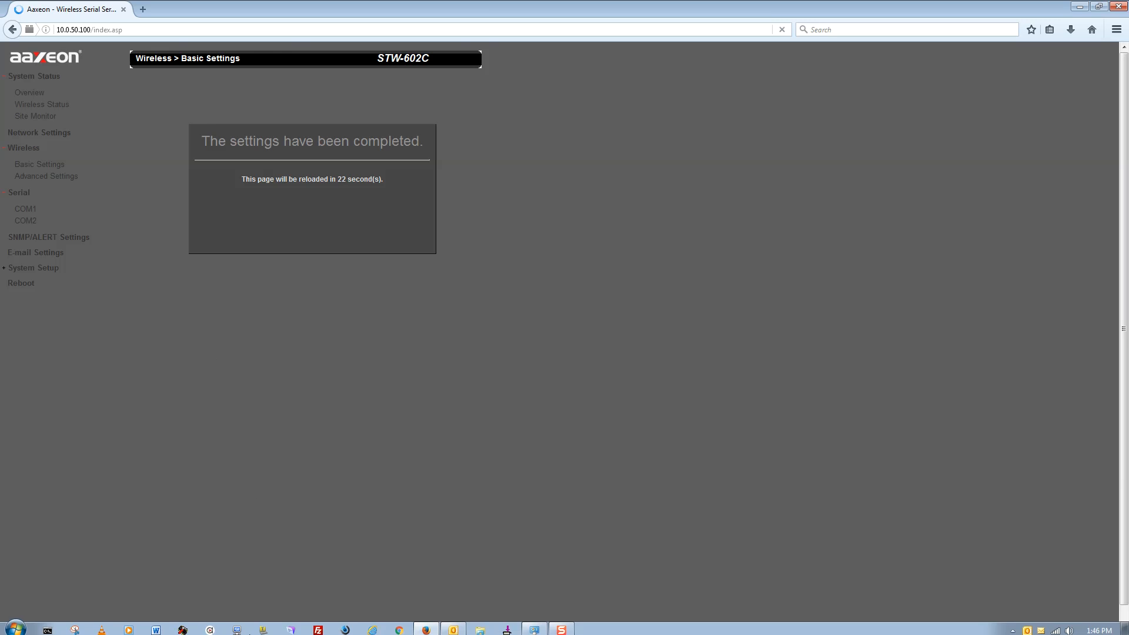
{"action": "left_click", "coordinate": [47, 626]}
Step: Ping 10.1.10.239 from the command prompt, then exit it
{"action": "left_click_drag", "start_coordinate": [229, 25], "coordinate": [655, 60]}
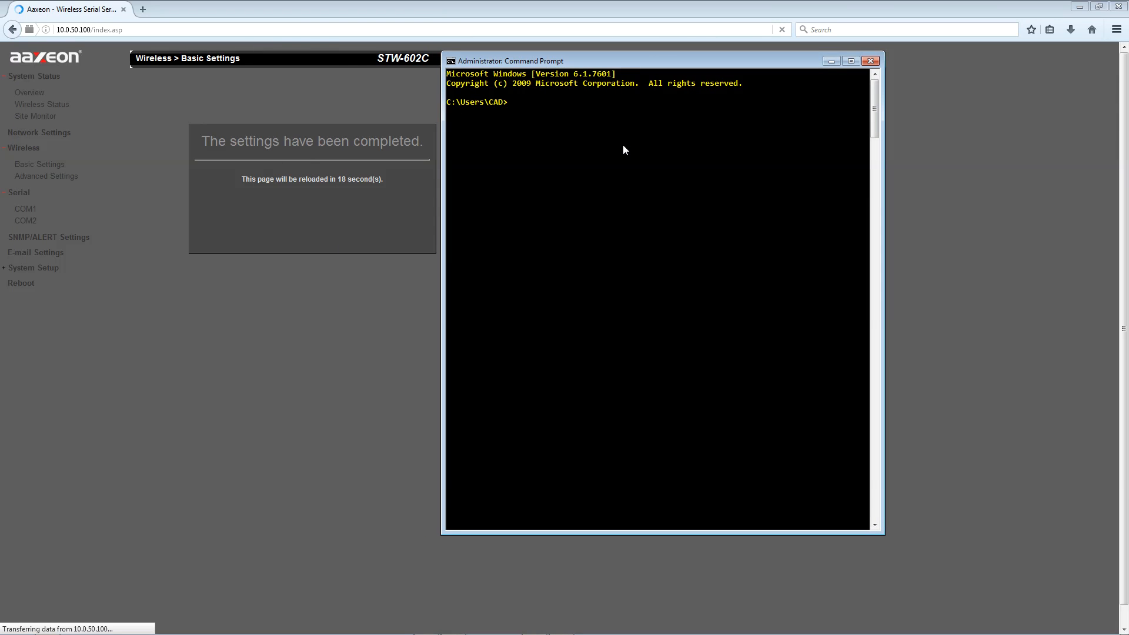
{"action": "type", "text": "ping 10.1.10.239"}
{"action": "key", "text": "Return"}
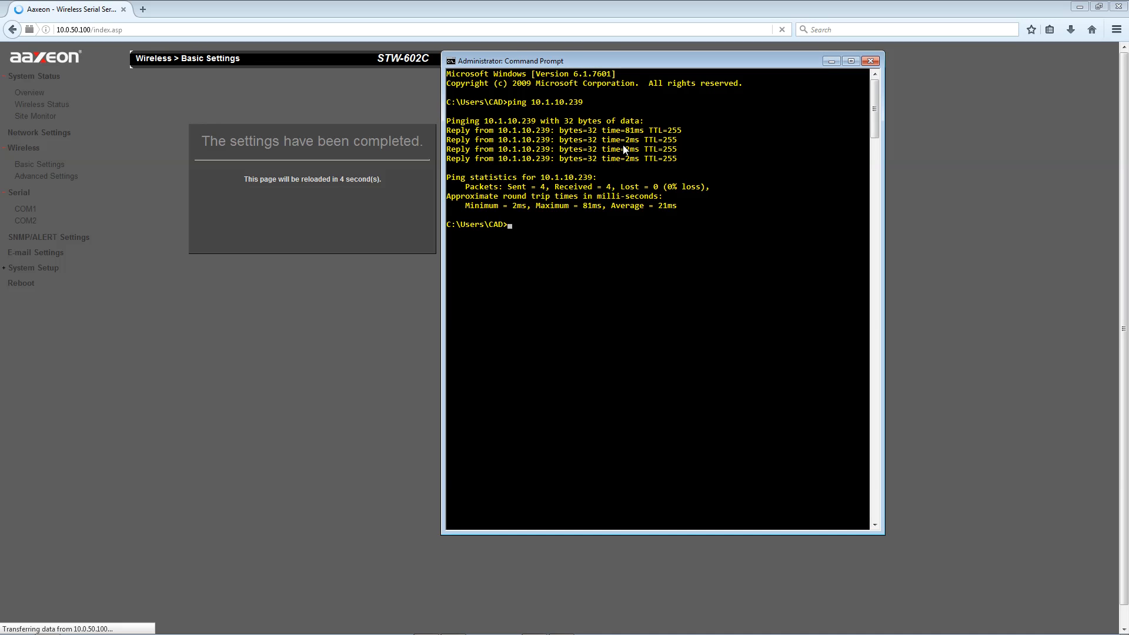
{"action": "type", "text": "exit"}
{"action": "key", "text": "Return"}
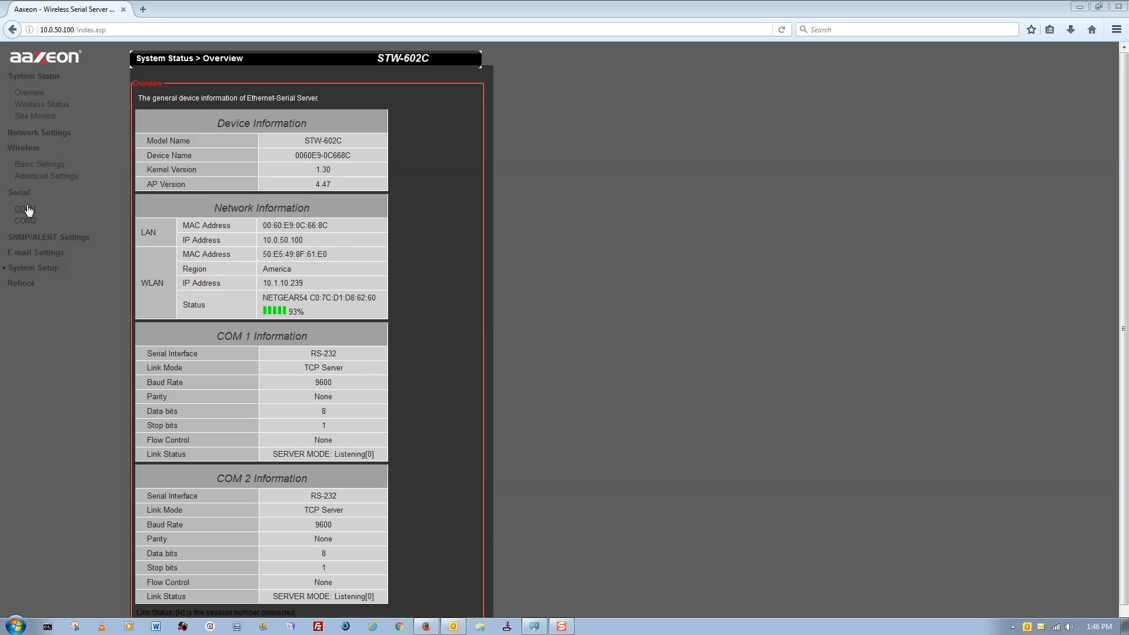
{"action": "left_click", "coordinate": [27, 209]}
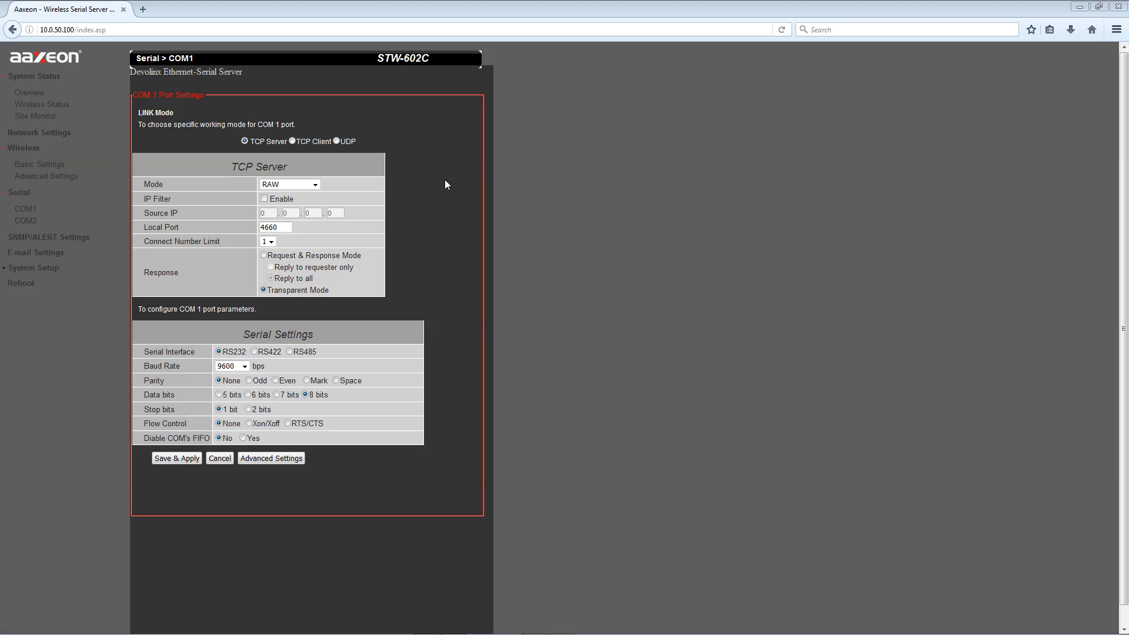
Step: Set COM1's mode to Virtual COM and baud rate to 115200, then Save & Apply
{"action": "left_click", "coordinate": [315, 184]}
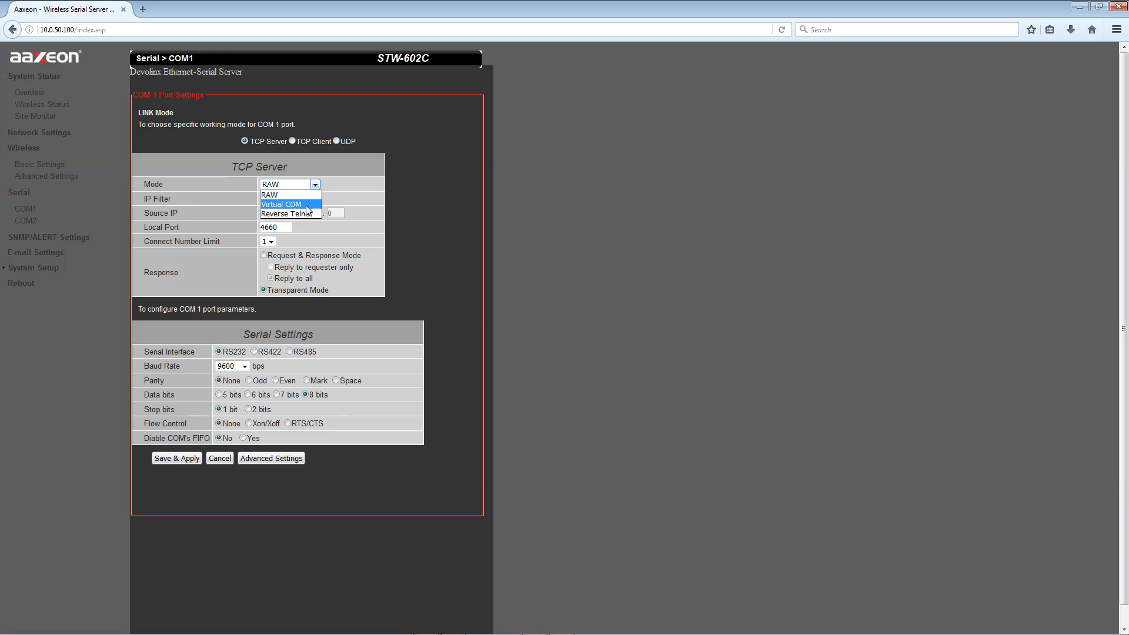
{"action": "left_click", "coordinate": [305, 206]}
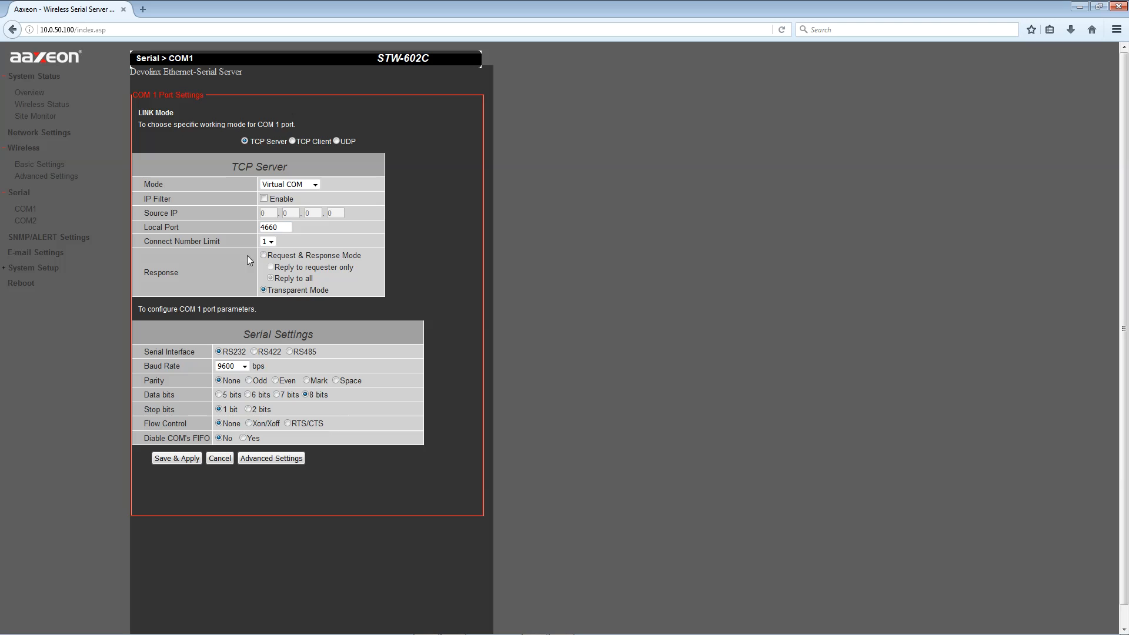
{"action": "left_click", "coordinate": [241, 368]}
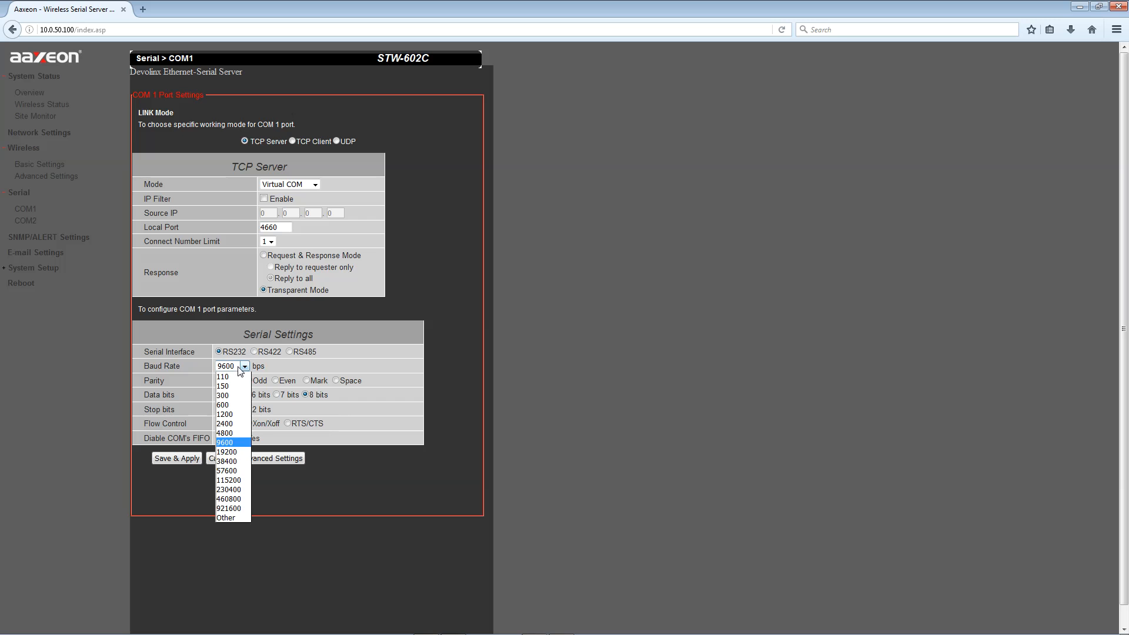
{"action": "left_click", "coordinate": [240, 481]}
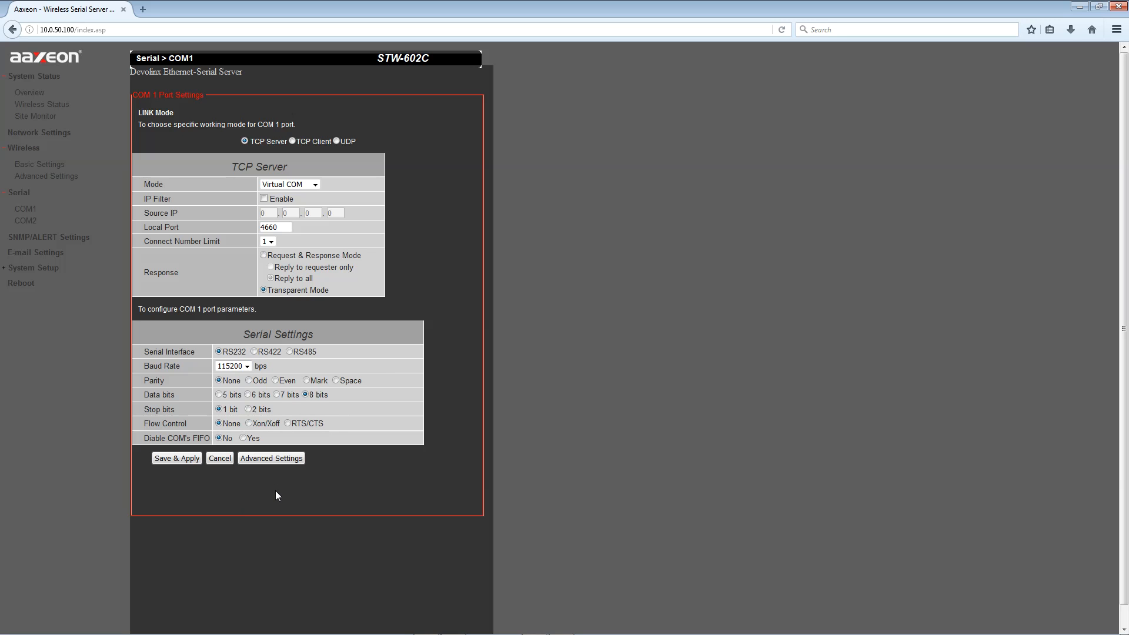
{"action": "left_click", "coordinate": [188, 458]}
Step: Set COM2's mode to Virtual COM and baud rate to 115200, then Save & Apply
{"action": "left_click", "coordinate": [26, 220]}
{"action": "left_click", "coordinate": [315, 184]}
{"action": "left_click", "coordinate": [299, 206]}
{"action": "left_click", "coordinate": [244, 366]}
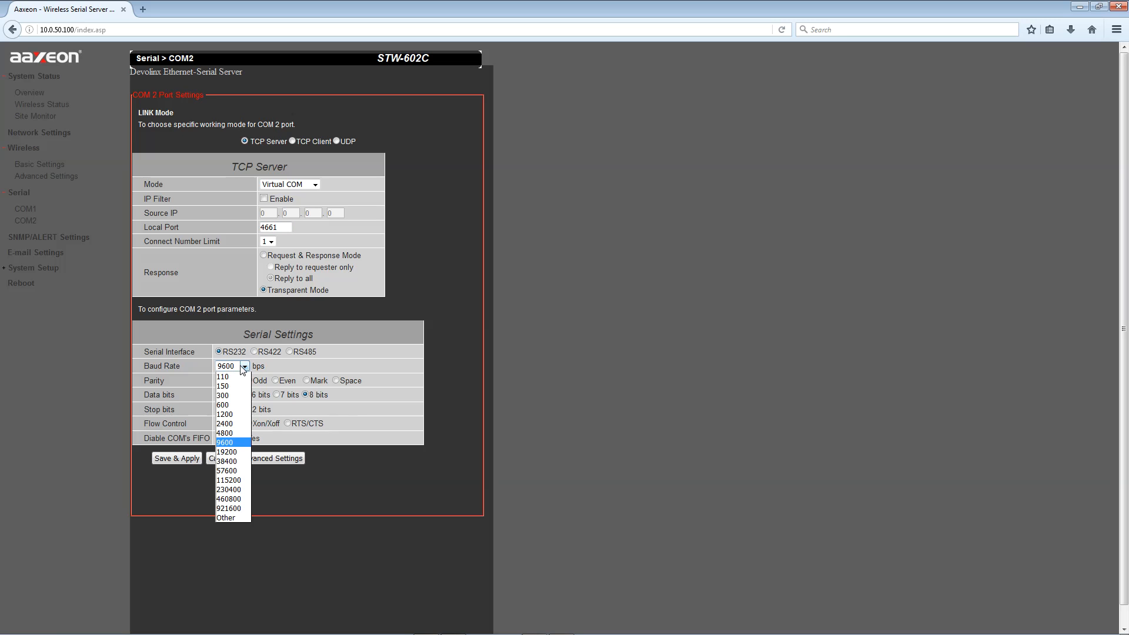
{"action": "left_click", "coordinate": [235, 479]}
{"action": "left_click", "coordinate": [176, 460]}
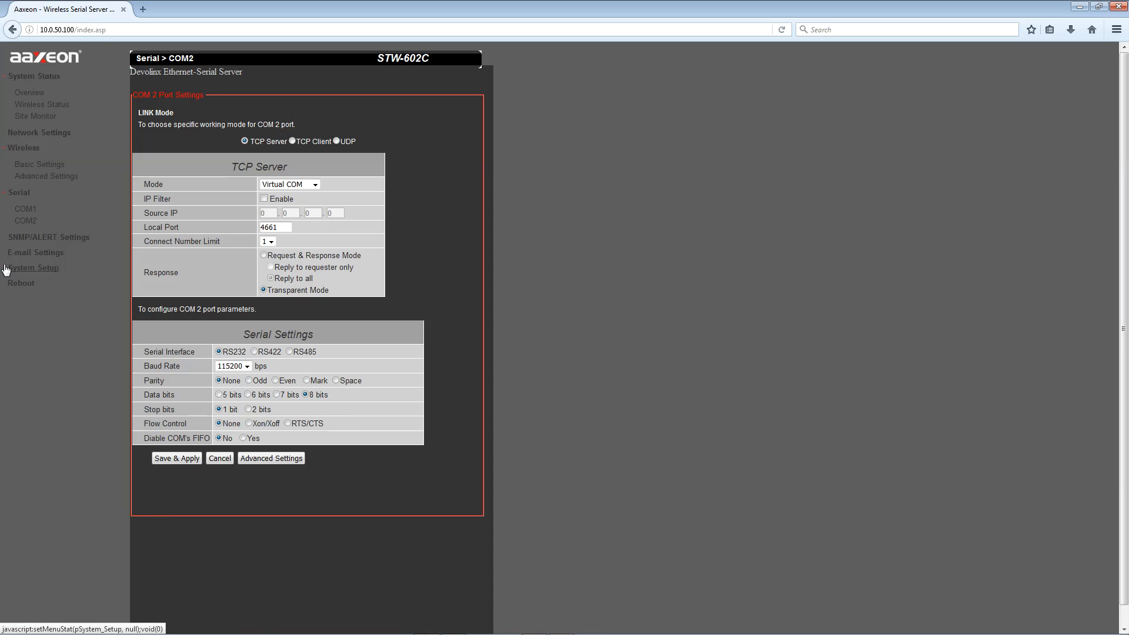
Step: Back up the current configuration from System Setup > Backup/Restore Setting
{"action": "left_click", "coordinate": [27, 268]}
{"action": "left_click", "coordinate": [24, 308]}
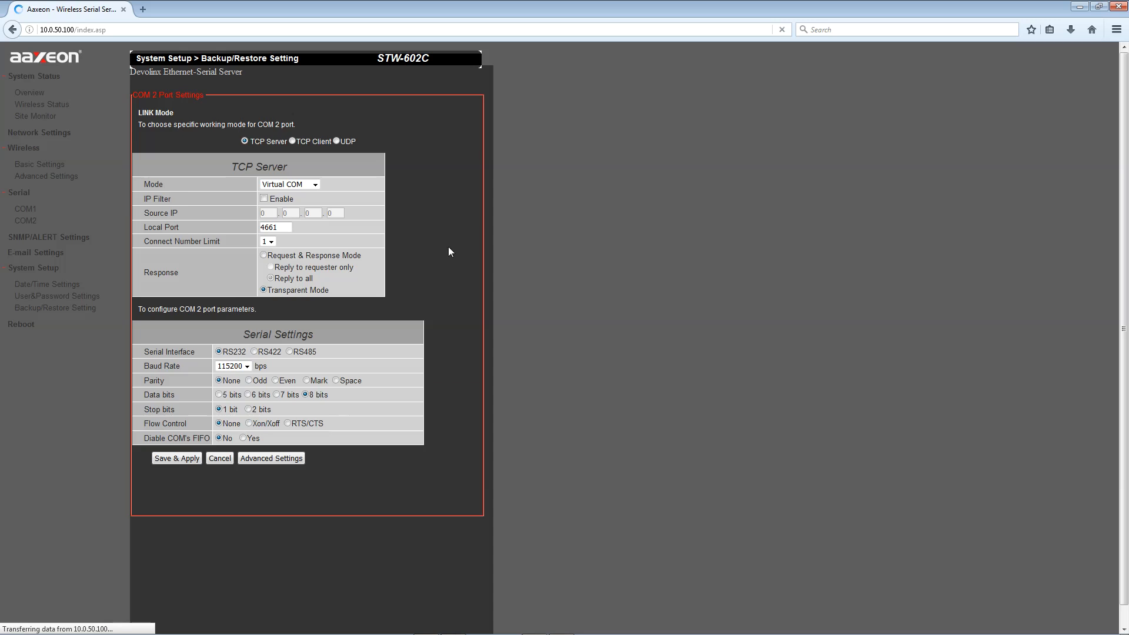
{"action": "left_click", "coordinate": [157, 139]}
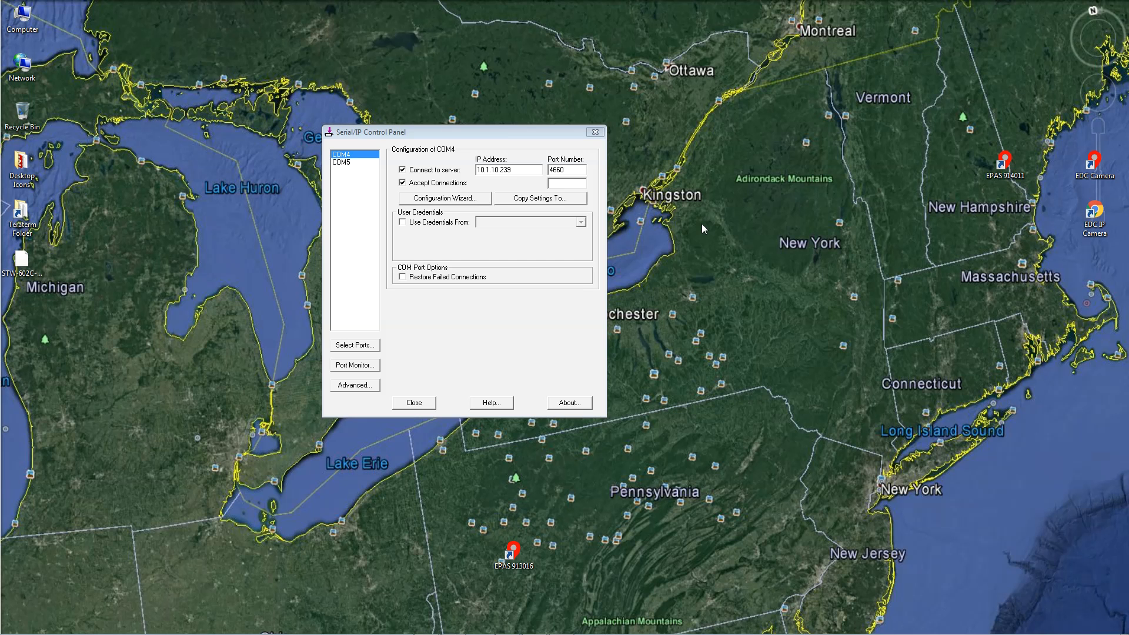
Step: Run the Configuration Wizard test for COM4 until it completes, then select COM5
{"action": "left_click_drag", "start_coordinate": [371, 136], "coordinate": [389, 139]}
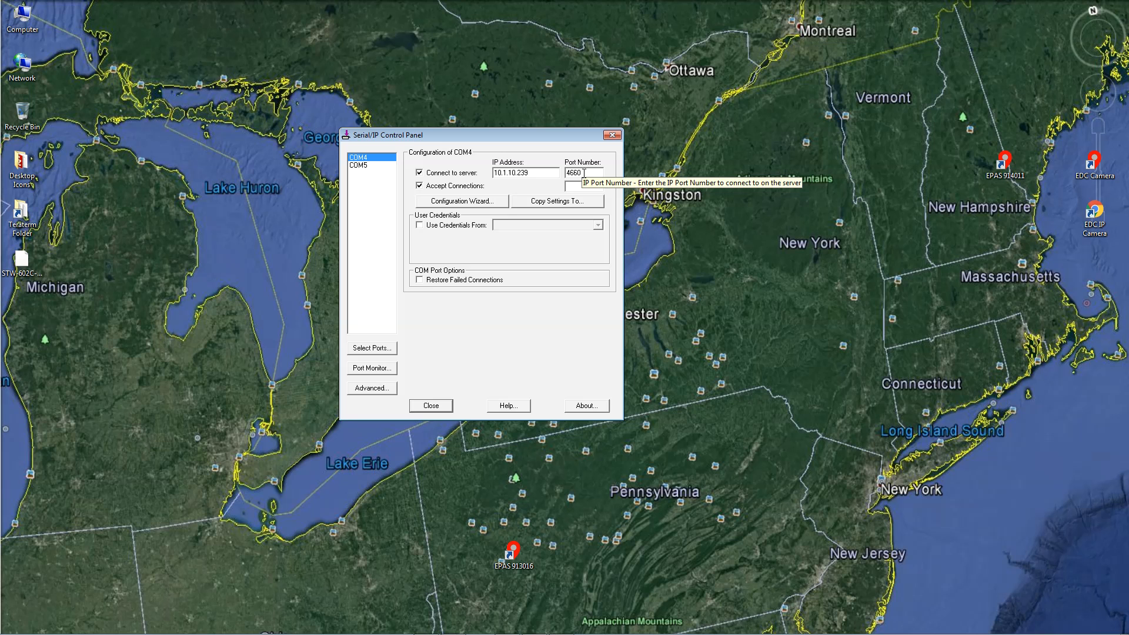
{"action": "left_click", "coordinate": [478, 202]}
{"action": "left_click", "coordinate": [391, 428]}
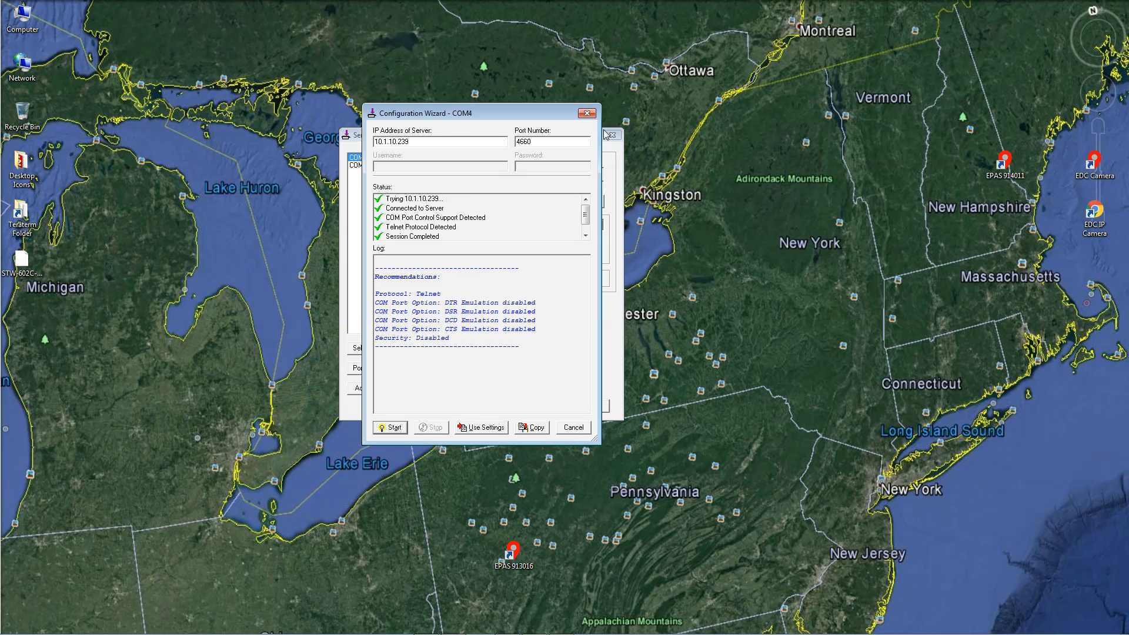
{"action": "left_click", "coordinate": [587, 112]}
{"action": "left_click", "coordinate": [369, 171]}
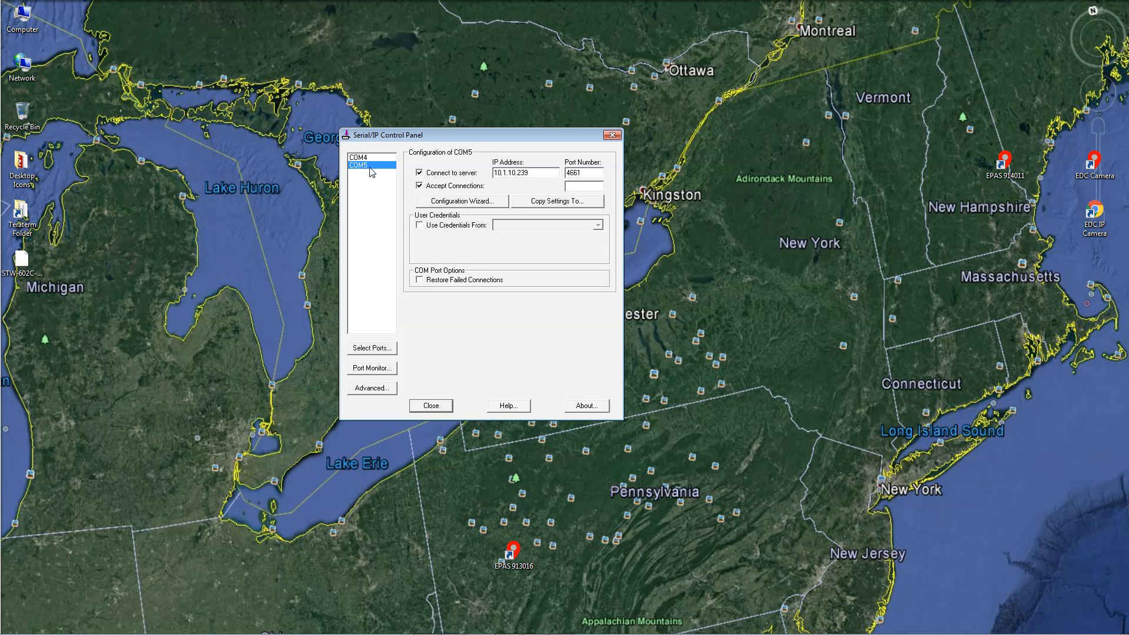